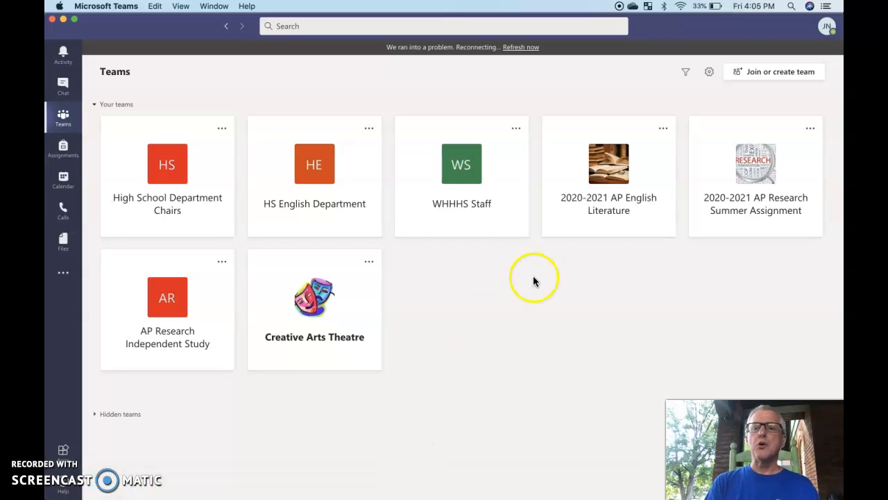
# Open the 2020-2021 AP English Literature team and review its General channel's files, class notebook, assignments and posts
pyautogui.click(645, 229)
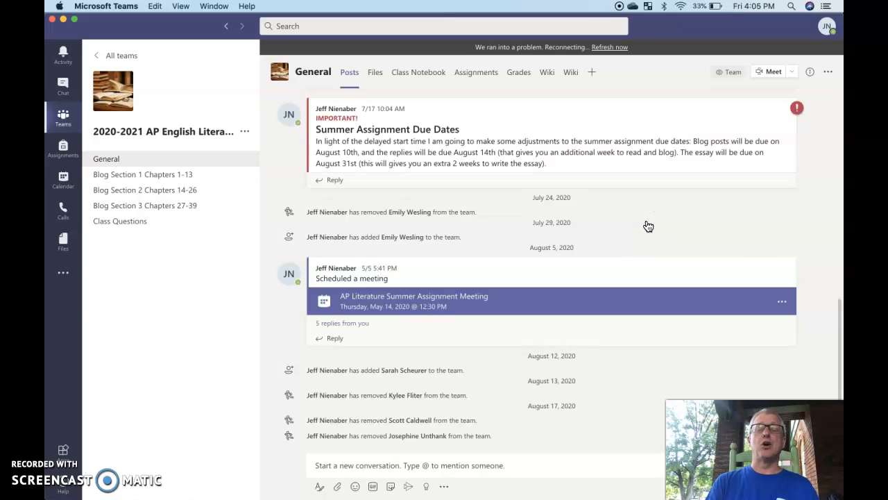
pyautogui.moveTo(341, 270)
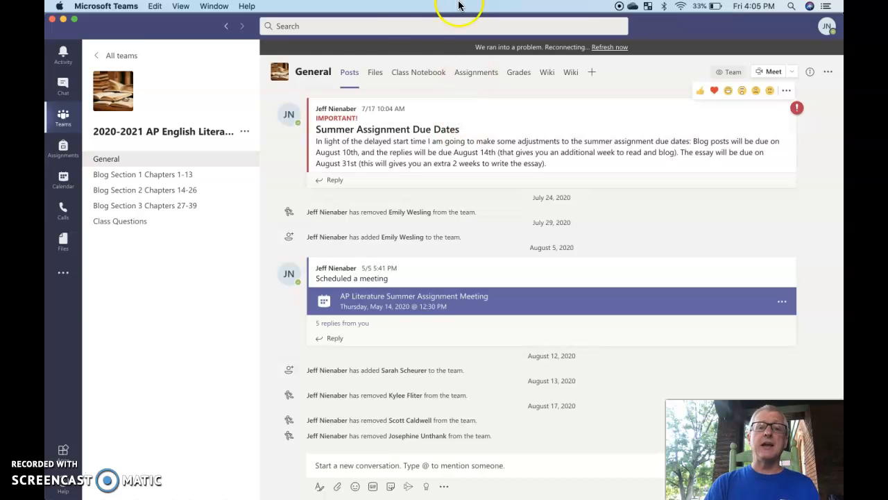
pyautogui.click(373, 74)
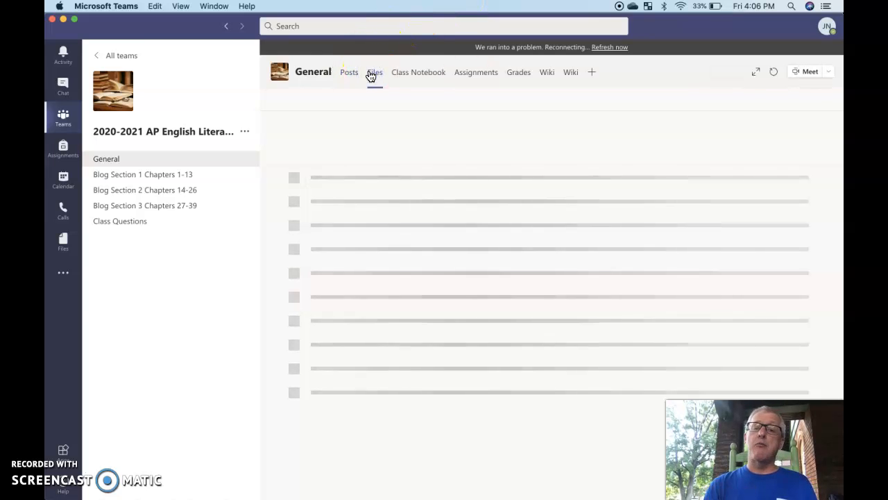
pyautogui.click(412, 74)
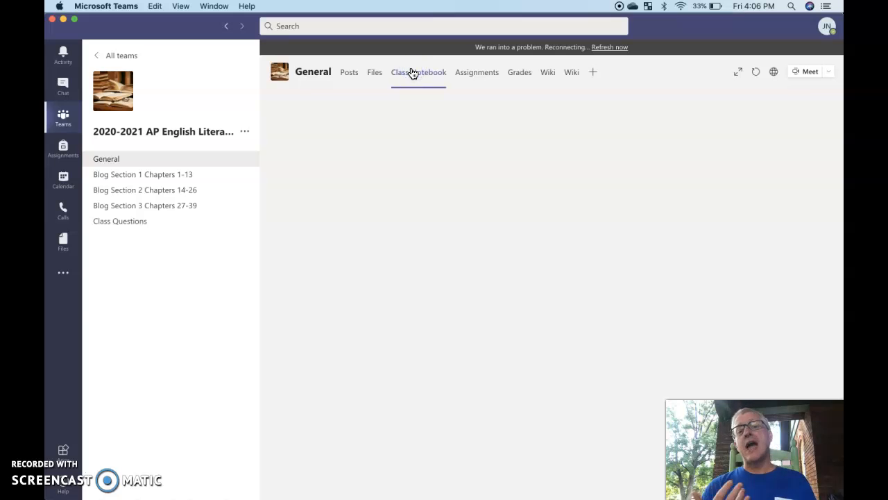
pyautogui.click(470, 76)
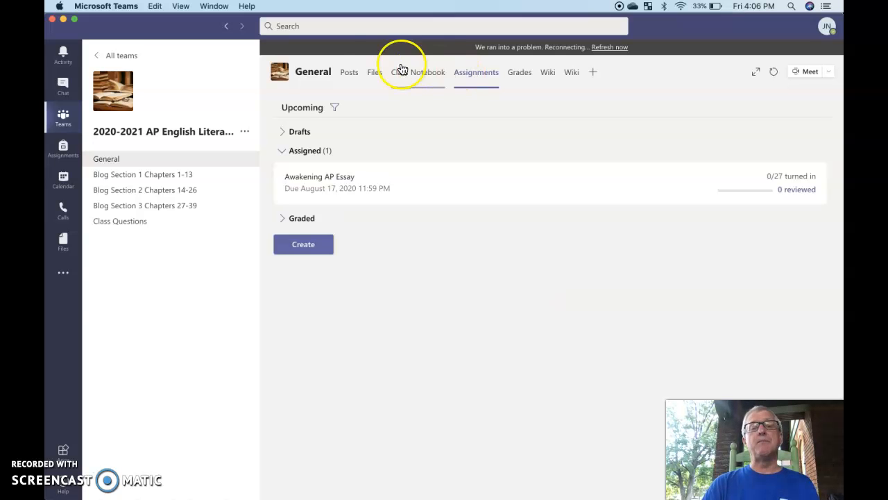
pyautogui.click(345, 75)
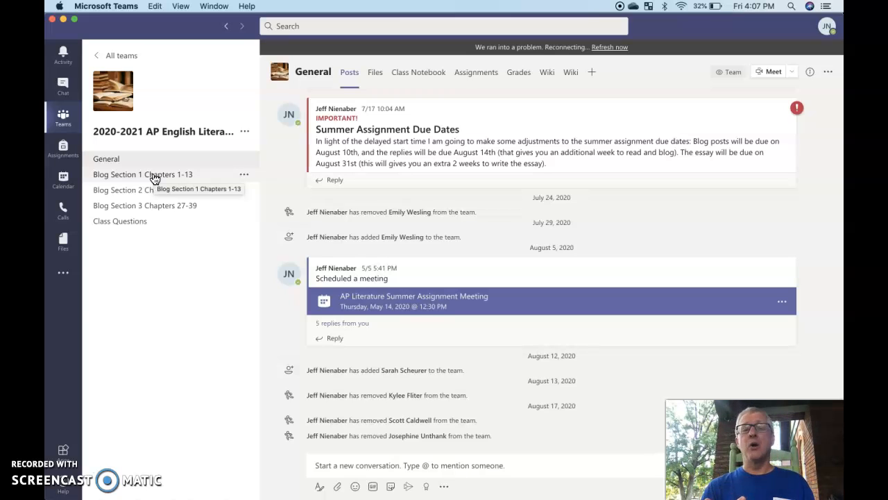
# Open the Blog Section 1 Chapters 1-13 channel, expand the August 17 post and browse the student discussions
pyautogui.click(100, 193)
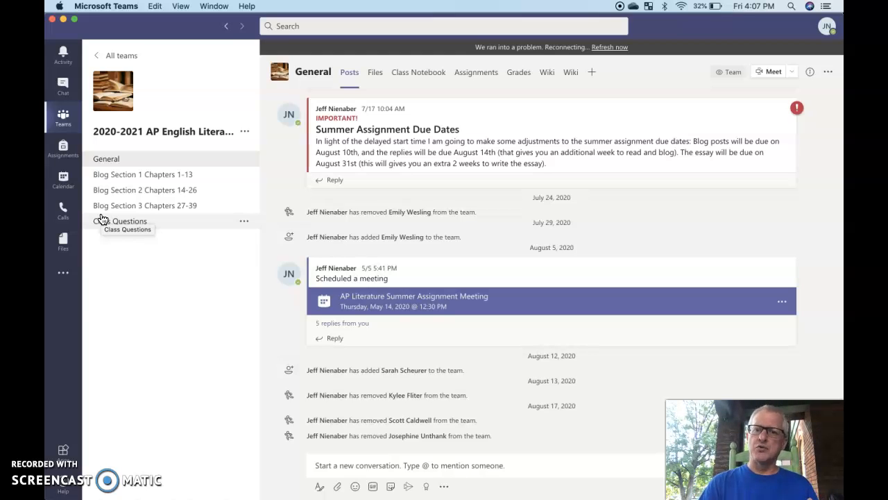
pyautogui.click(111, 174)
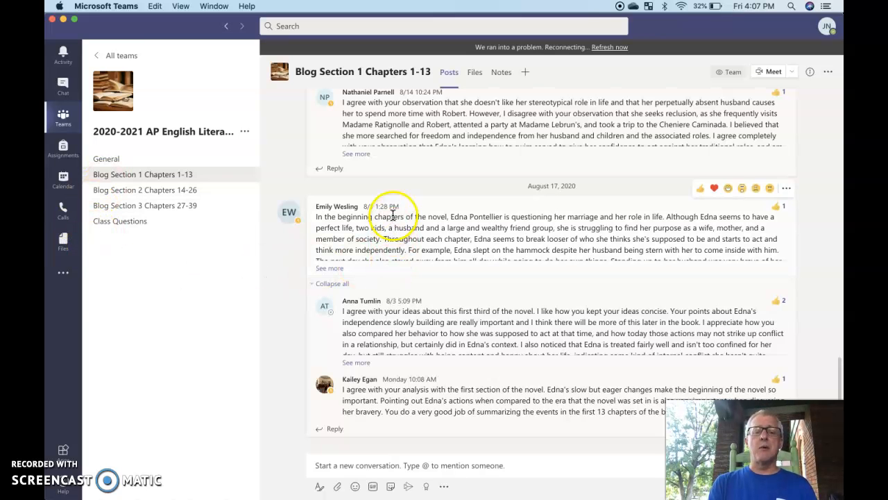
pyautogui.click(328, 269)
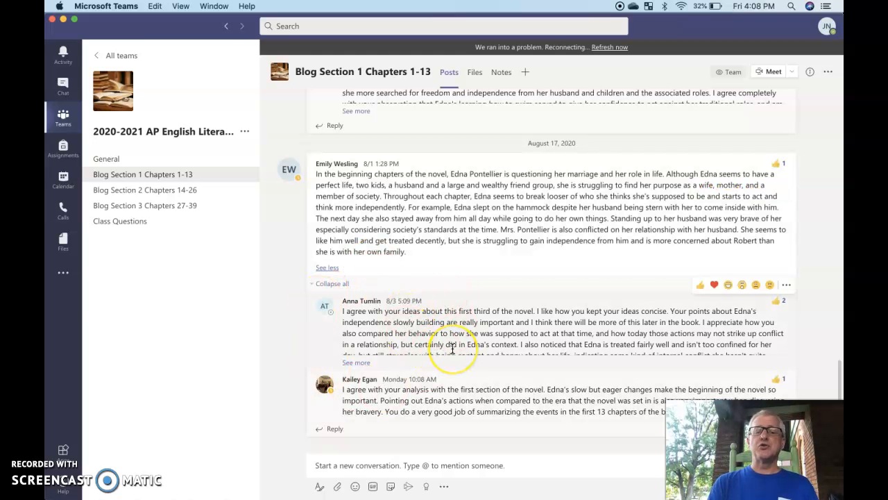
pyautogui.scroll(5, 451, 349)
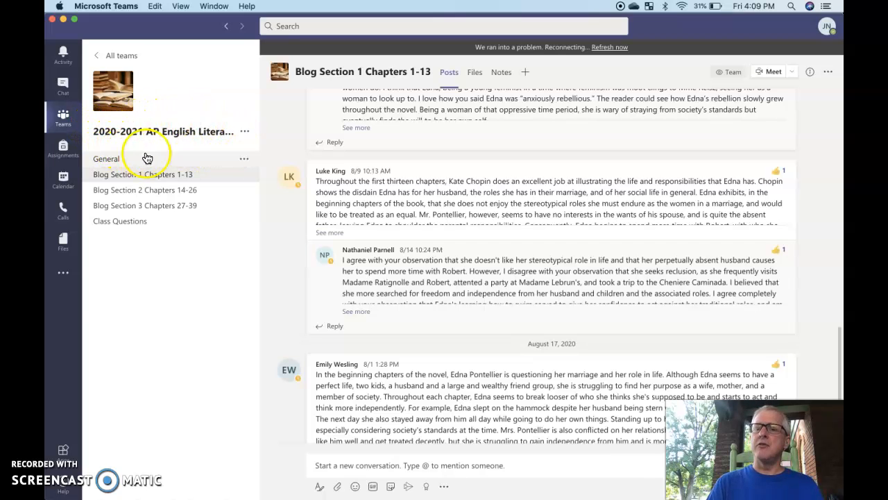
# Create a channel named Small Group 1 in the AP English Literature team with Private access
pyautogui.click(248, 132)
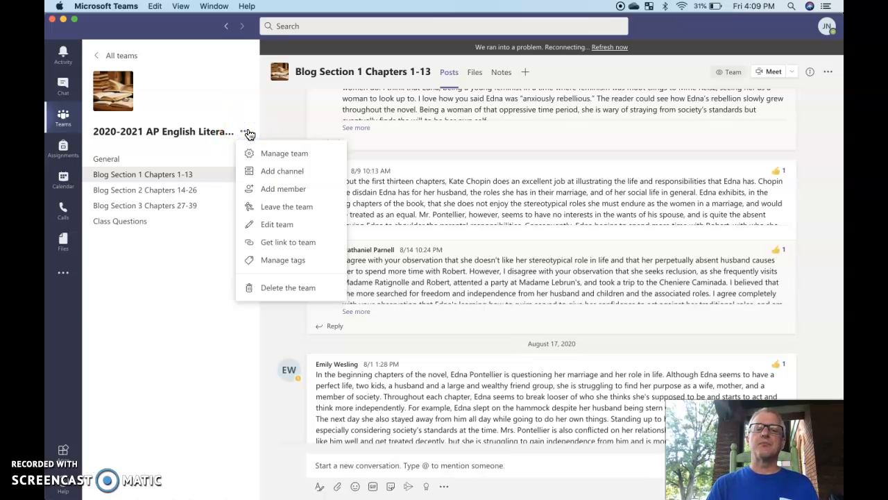
pyautogui.click(277, 173)
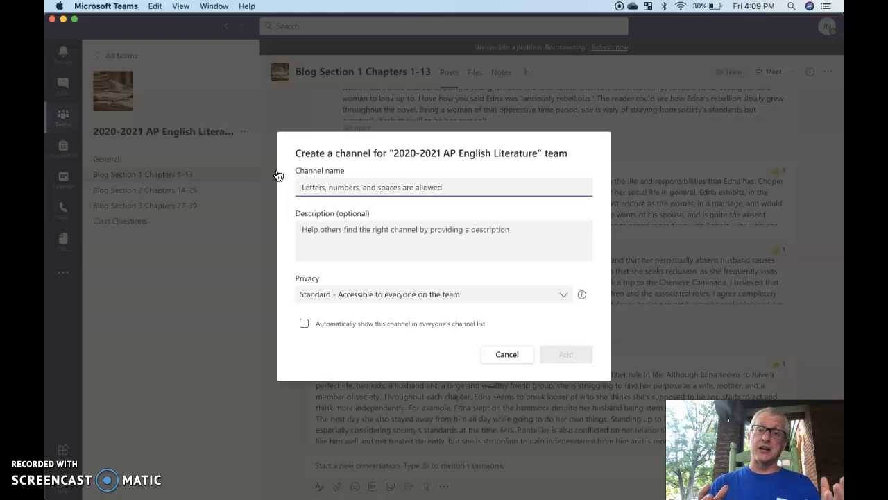
pyautogui.write('Small G')
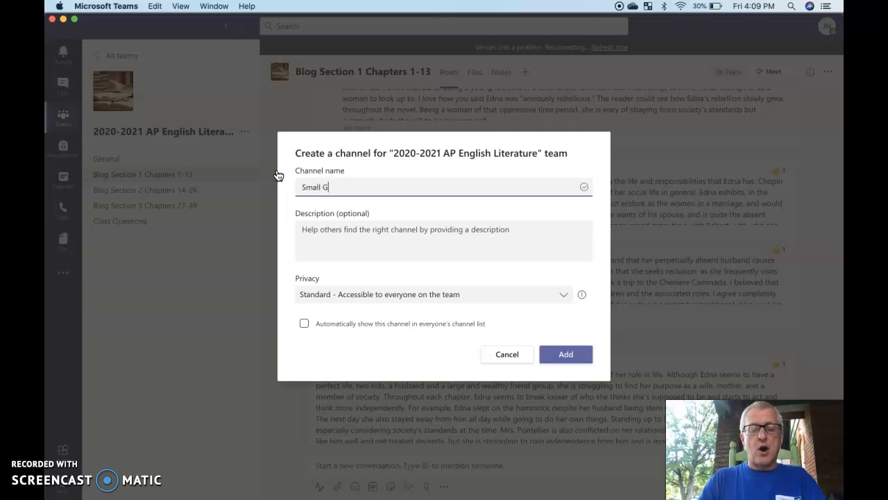
pyautogui.write('roup')
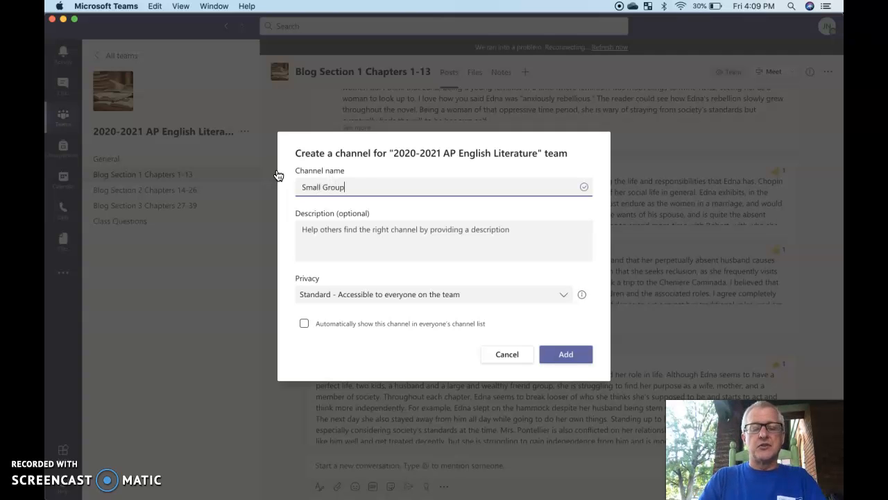
pyautogui.write(' 1')
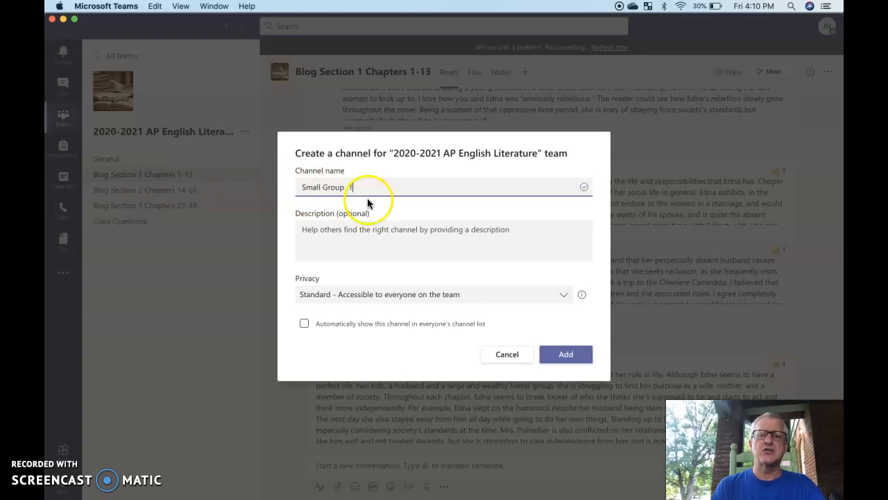
pyautogui.click(563, 296)
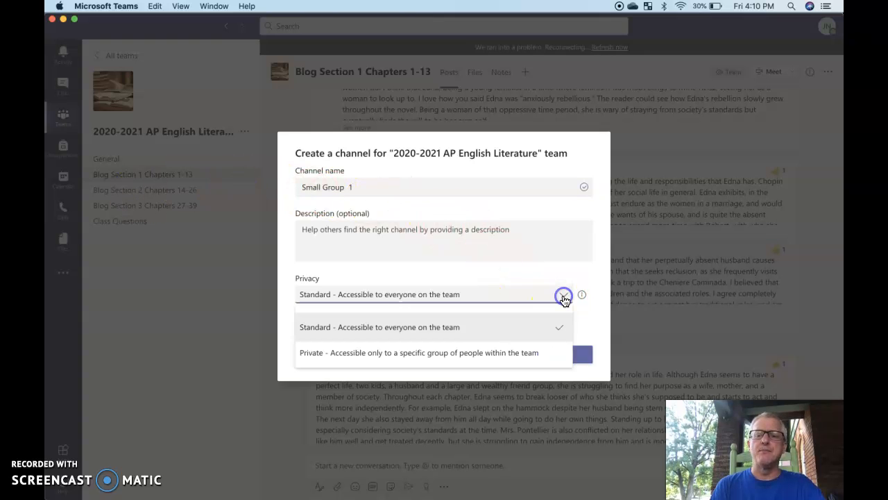
pyautogui.click(323, 352)
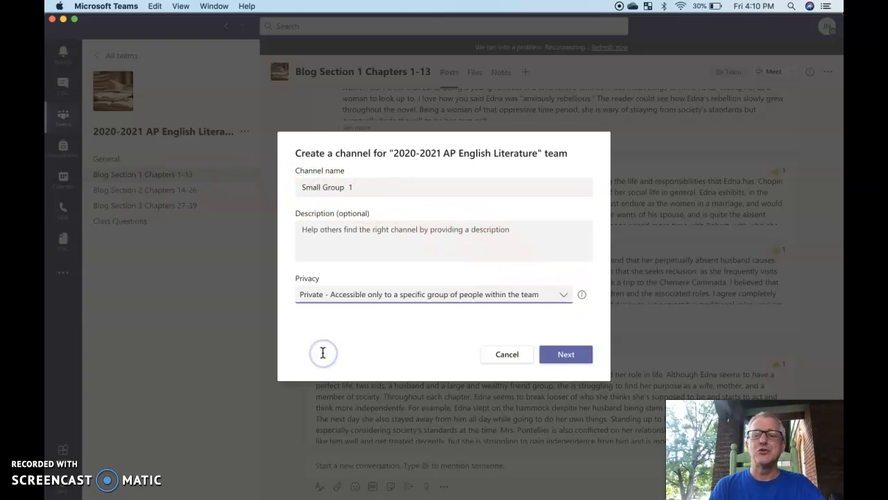
pyautogui.click(589, 347)
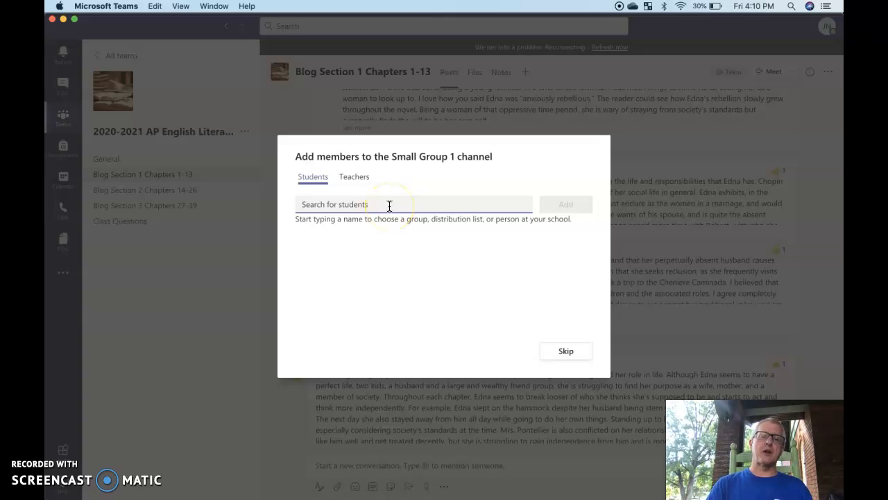
# Look up the first two students by name and select them as members of the Small Group 1 channel
pyautogui.click(368, 178)
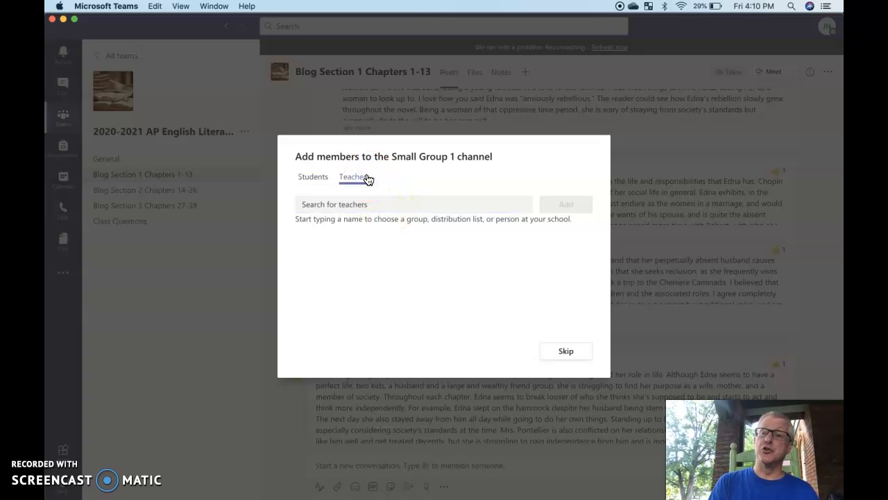
pyautogui.click(312, 176)
pyautogui.click(315, 206)
pyautogui.write('emi')
pyautogui.click(355, 235)
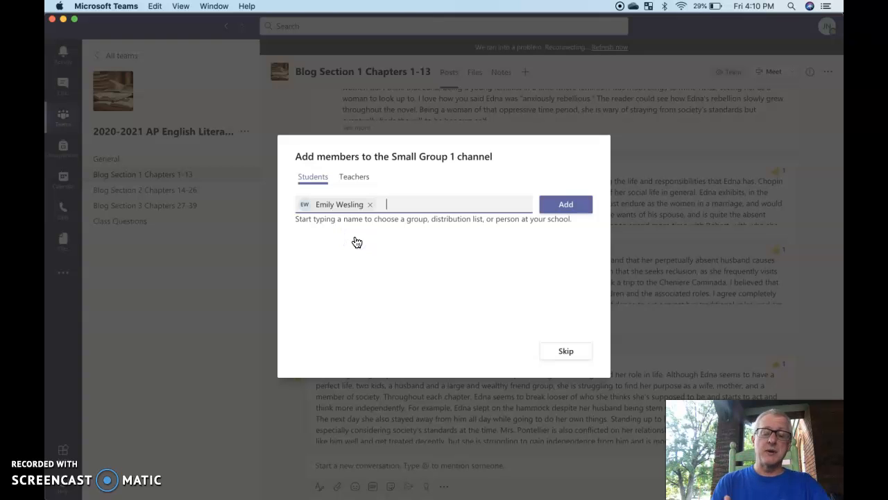
pyautogui.write('ann')
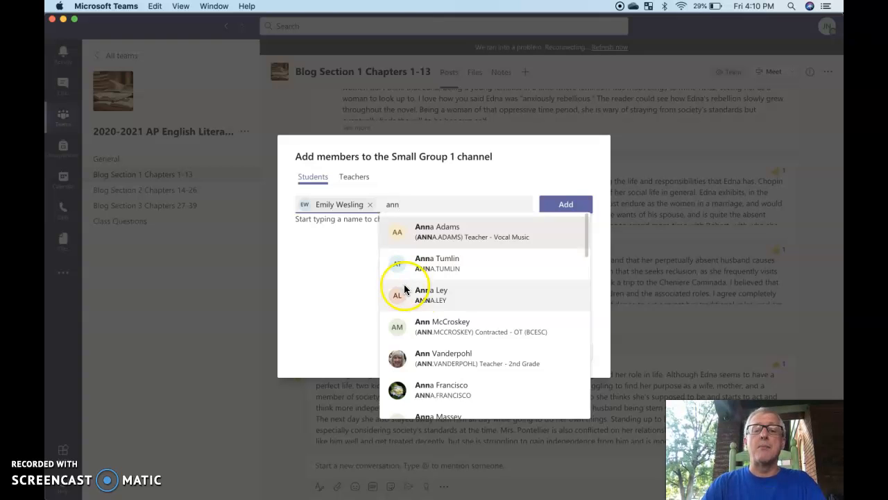
pyautogui.click(472, 273)
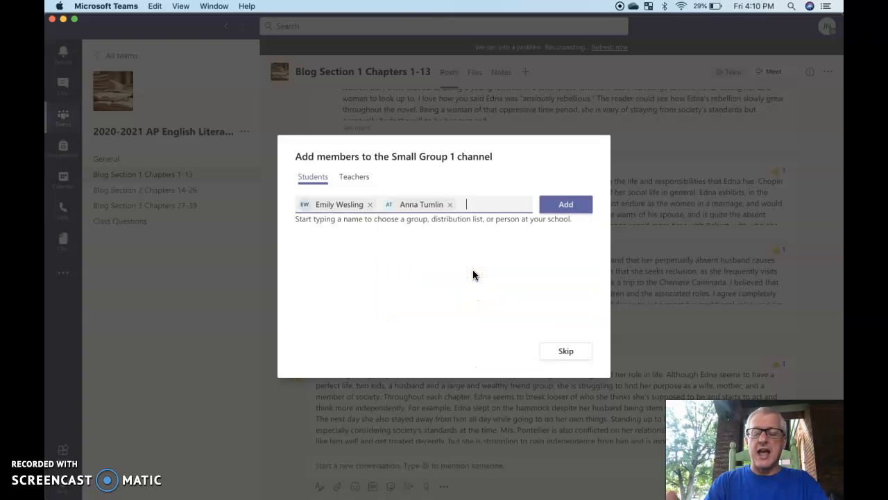
# Select a third student, add all three students to the Small Group 1 channel and finish the member setup
pyautogui.write('ba')
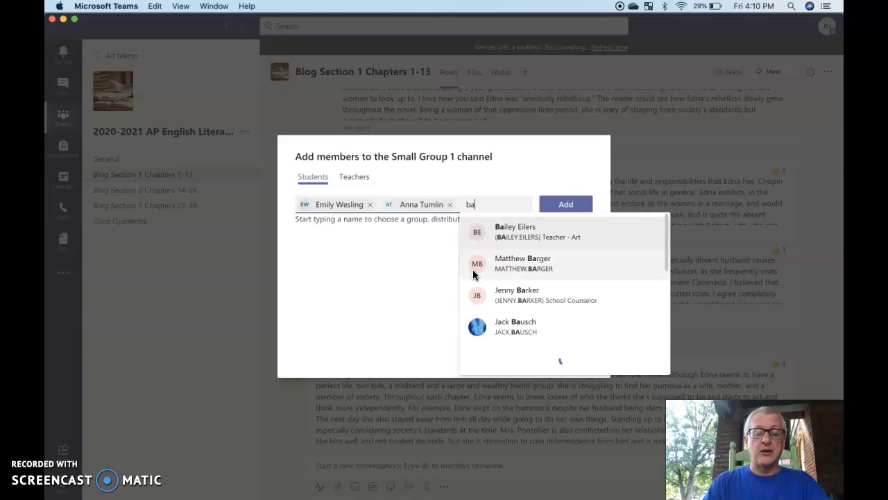
pyautogui.press('BackSpace')
pyautogui.press('BackSpace')
pyautogui.write('g')
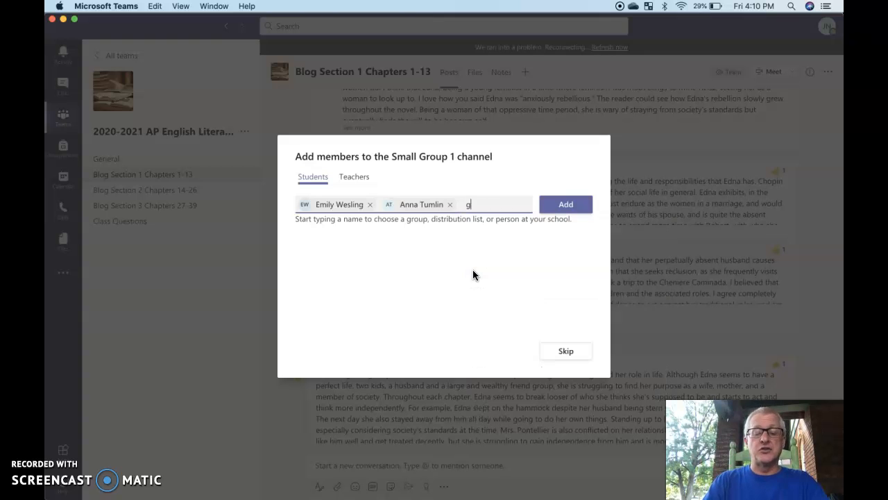
pyautogui.write('ab')
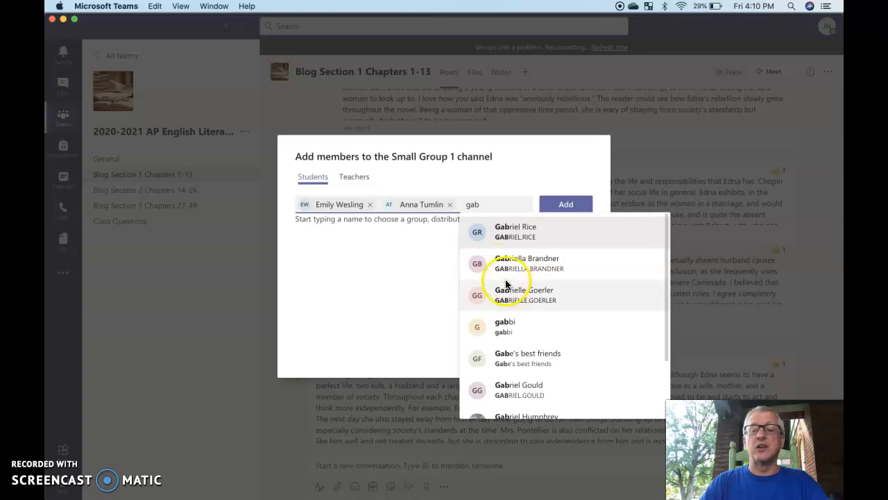
pyautogui.click(507, 292)
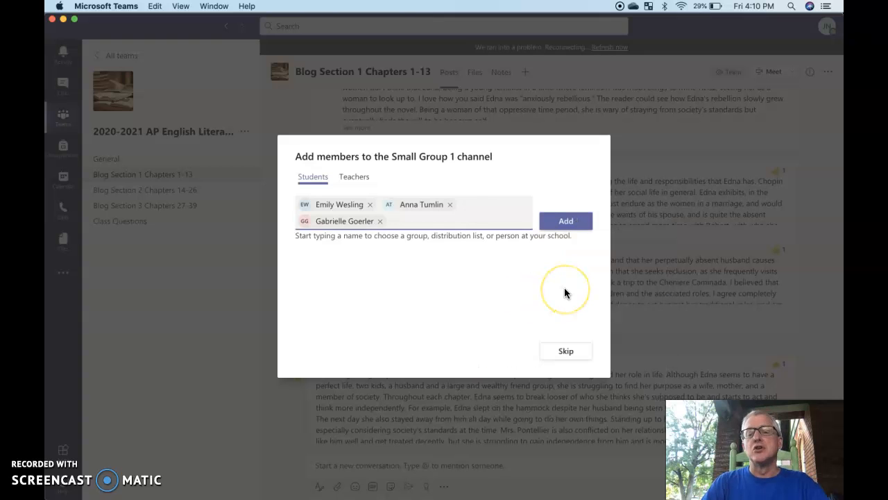
pyautogui.click(567, 222)
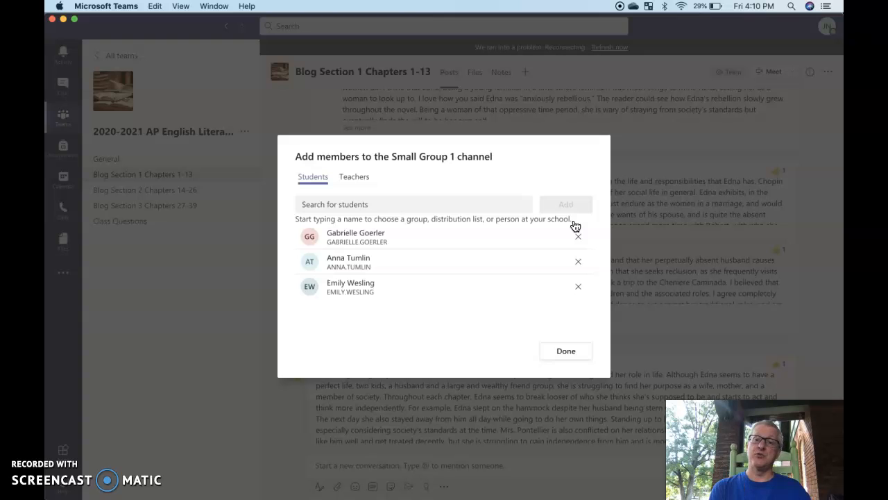
pyautogui.click(569, 354)
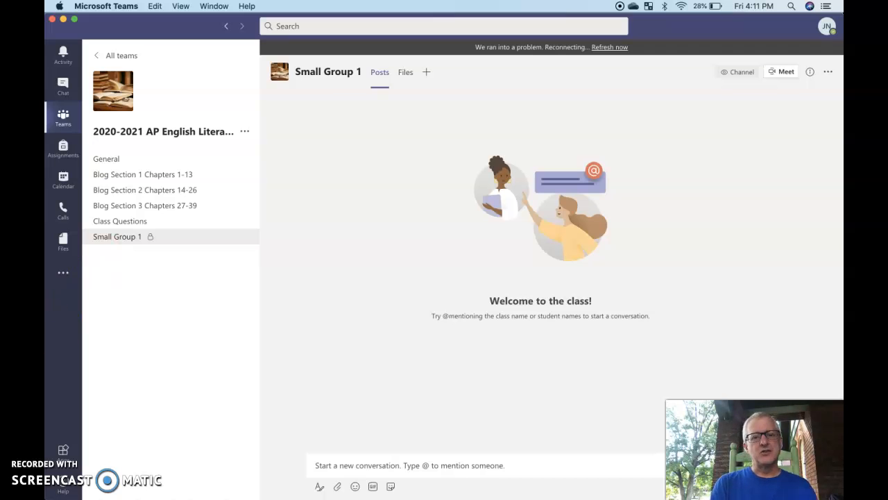
# Check the files area of the Small Group 1 channel and return to its posts
pyautogui.click(404, 73)
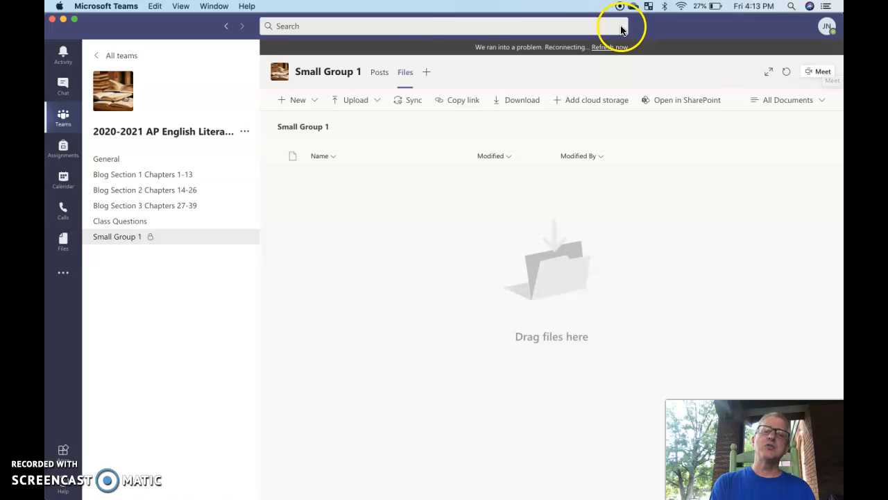
pyautogui.click(375, 85)
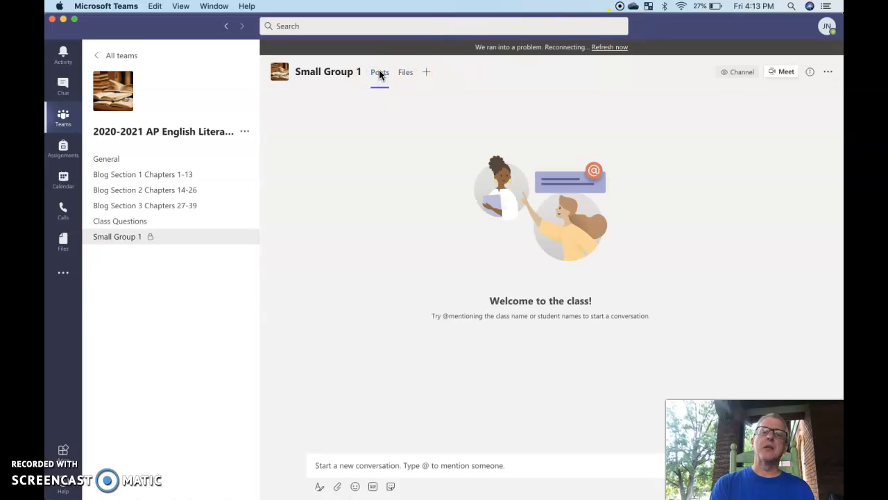